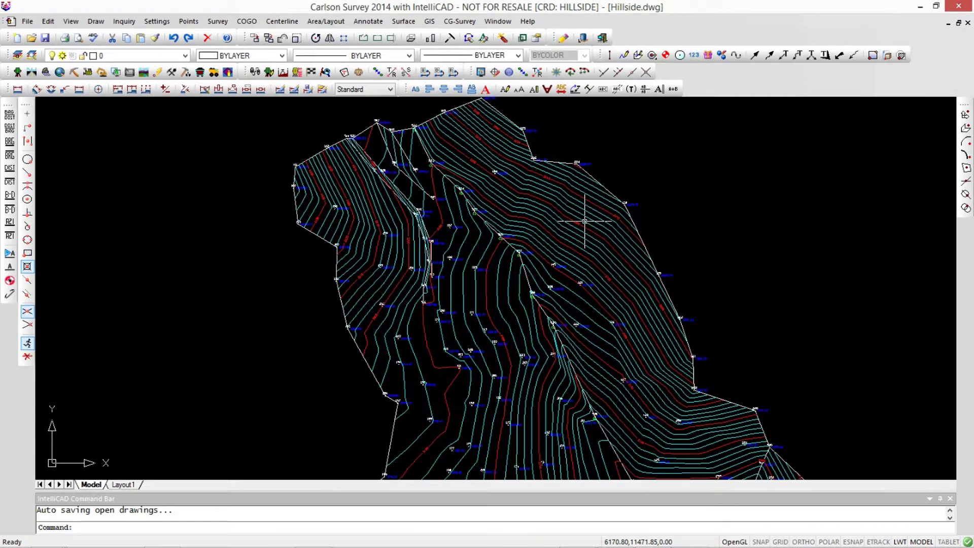
# - Open the Prompt History window (F2) over the Hillside drawing
pyautogui.press('F2')
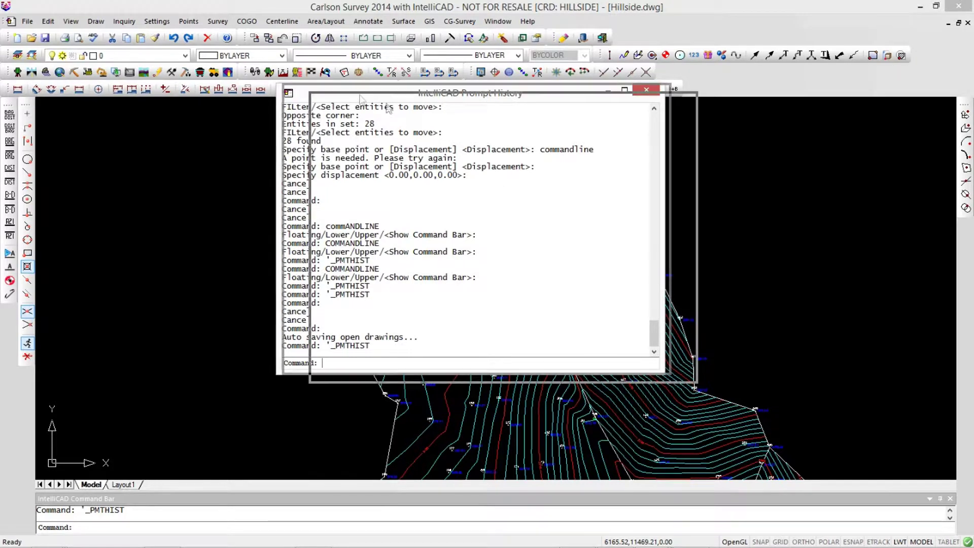
# - Close the Prompt History window with F2 and cancel the active command
pyautogui.press('F2')
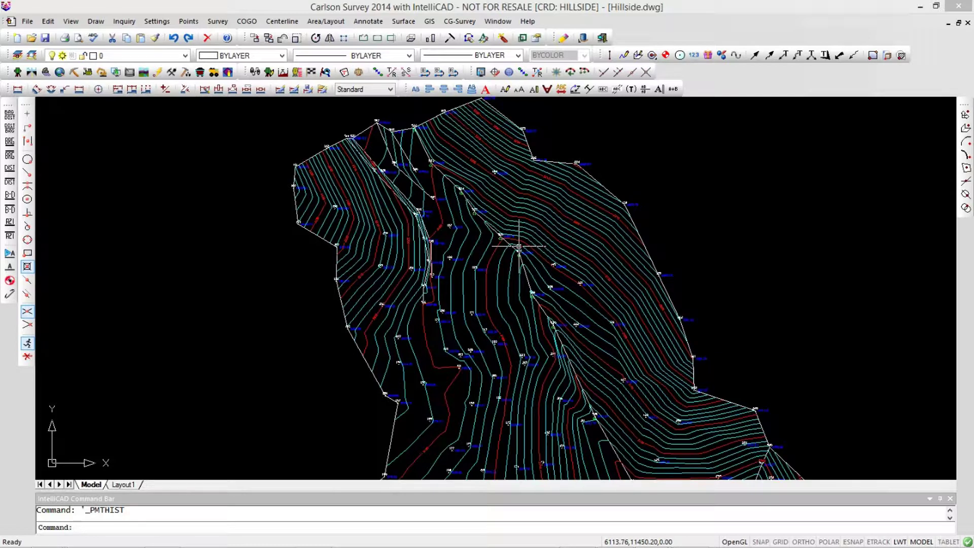
pyautogui.press('Escape')
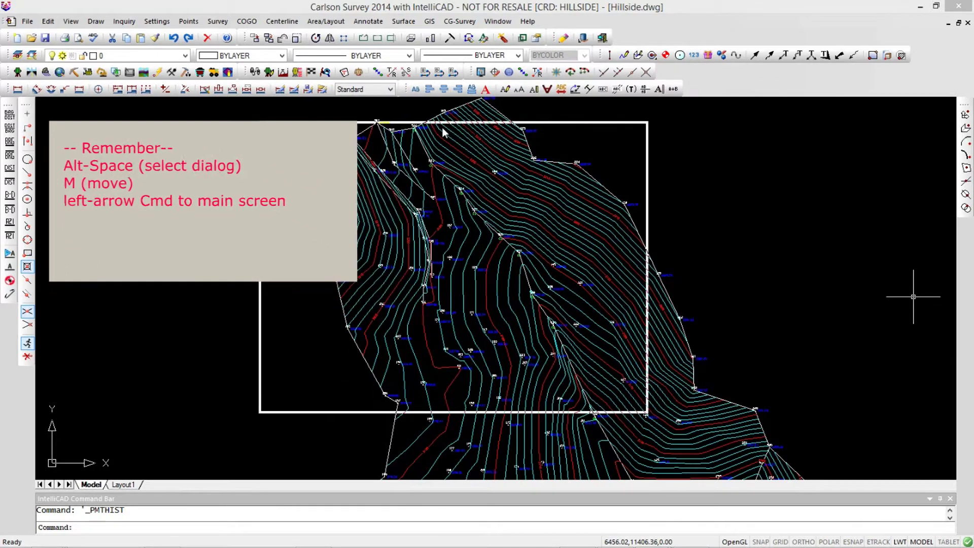
# - Drop the moved Prompt History window onto the main screen over the Hillside drawing
pyautogui.press('Return')
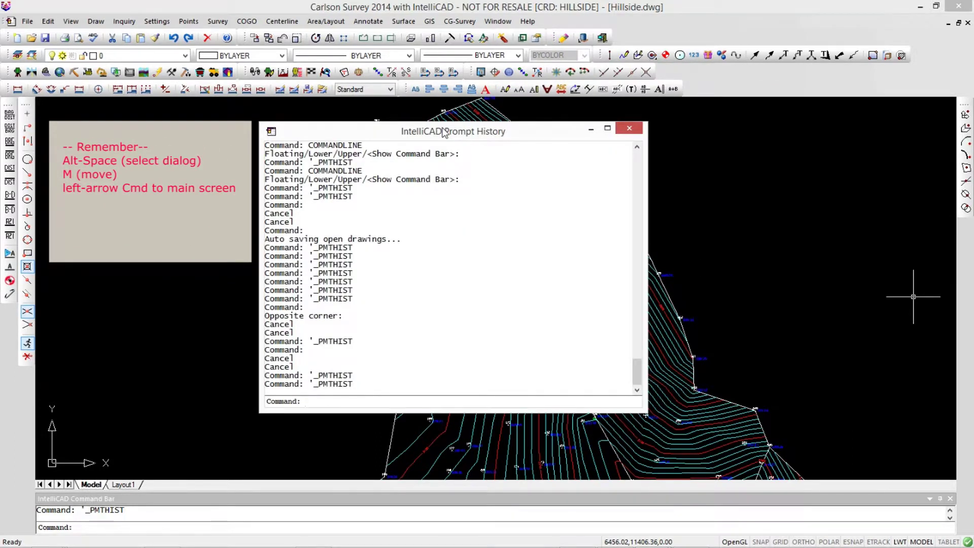